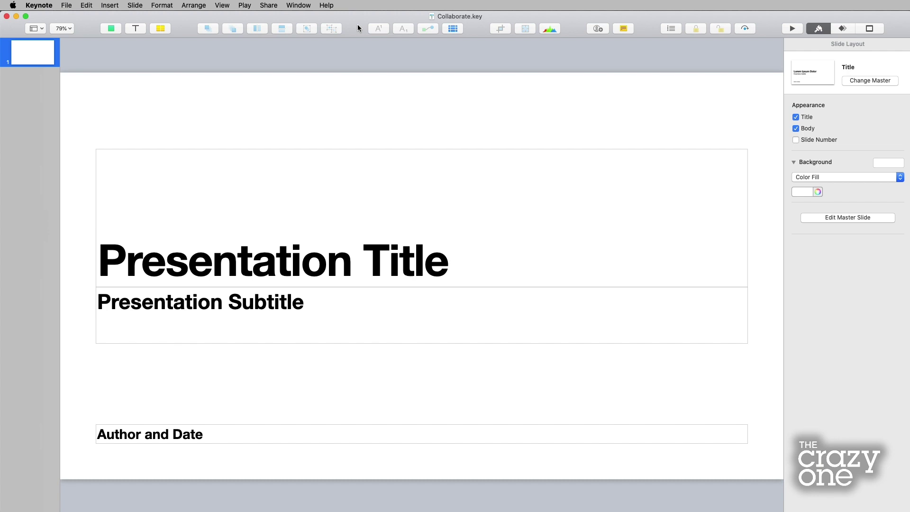
# - Open the toolbar customization sheet from the toolbar's right-click menu
pyautogui.click(357, 25)
pyautogui.rightClick(354, 27)
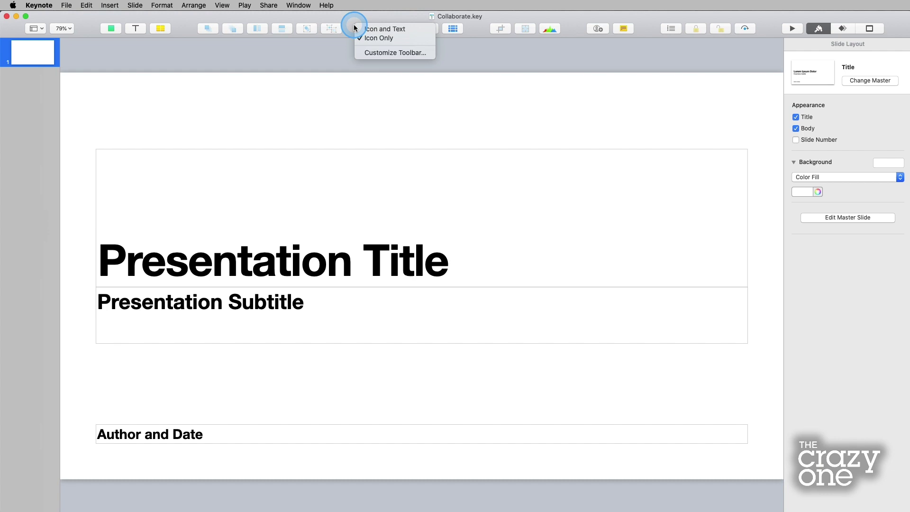
pyautogui.click(394, 54)
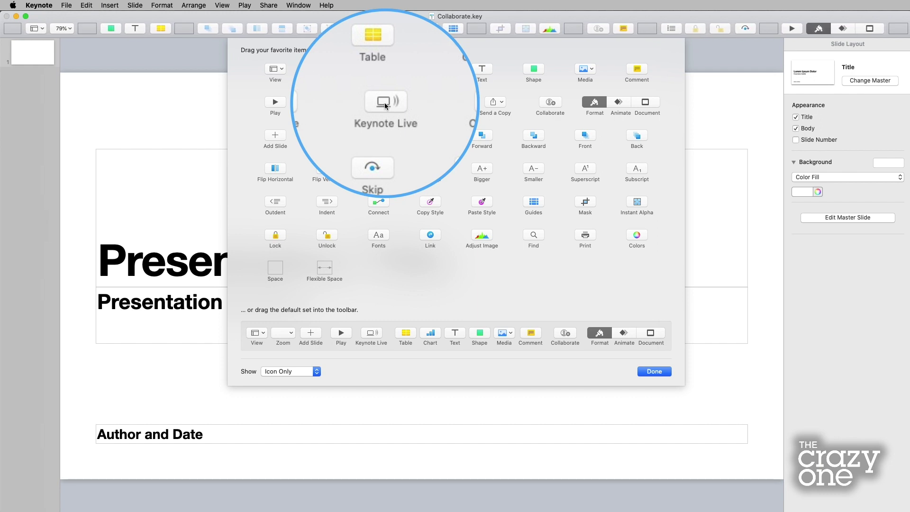
# - Add the Comment item beside Collaborate and a flexible space near Adjust Image, then finish customizing
pyautogui.moveTo(385, 102); pyautogui.dragTo(385, 106)
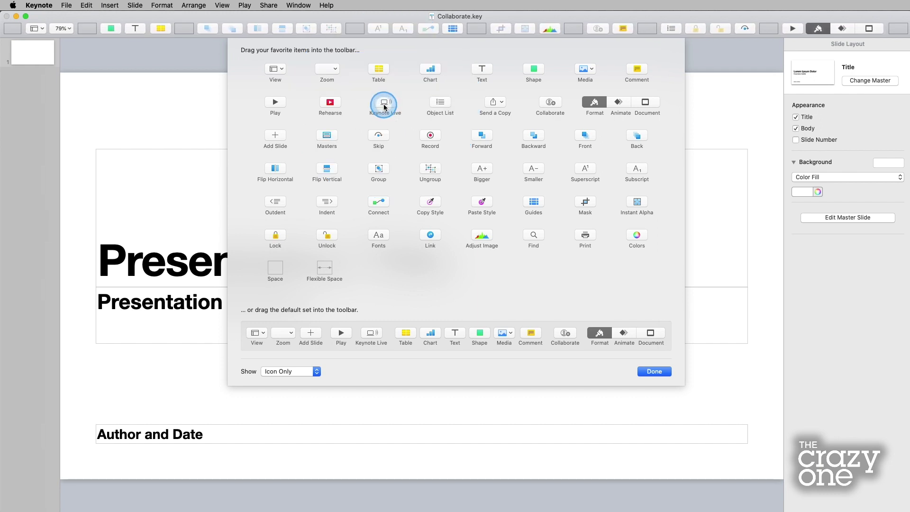
pyautogui.click(550, 105)
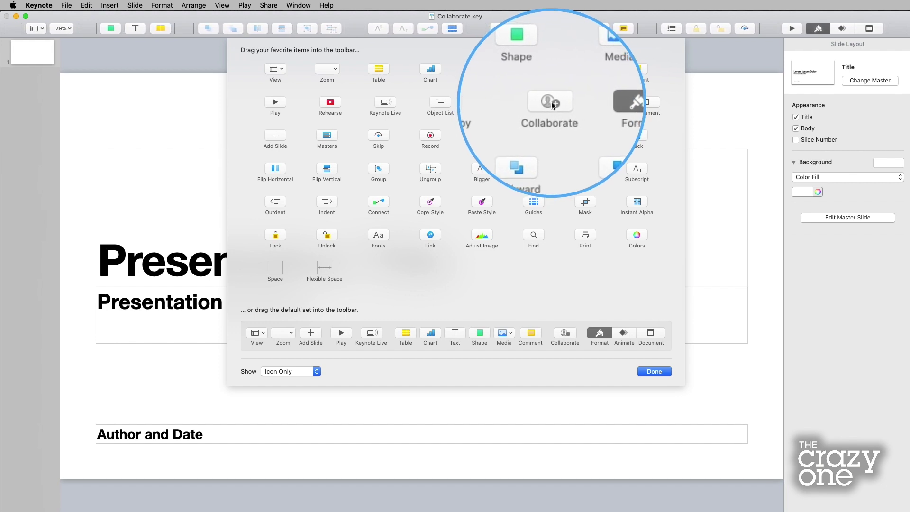
pyautogui.click(553, 103)
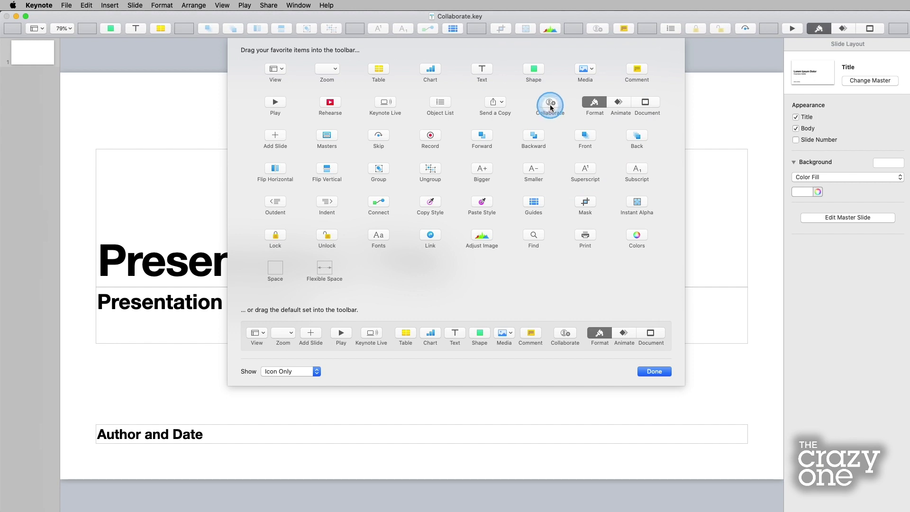
pyautogui.click(641, 75)
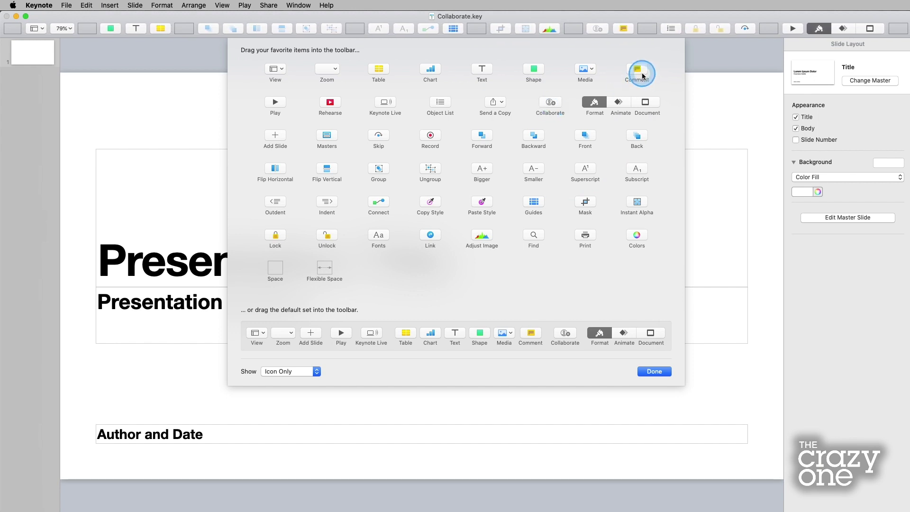
pyautogui.moveTo(642, 76); pyautogui.dragTo(607, 27)
pyautogui.click(640, 84)
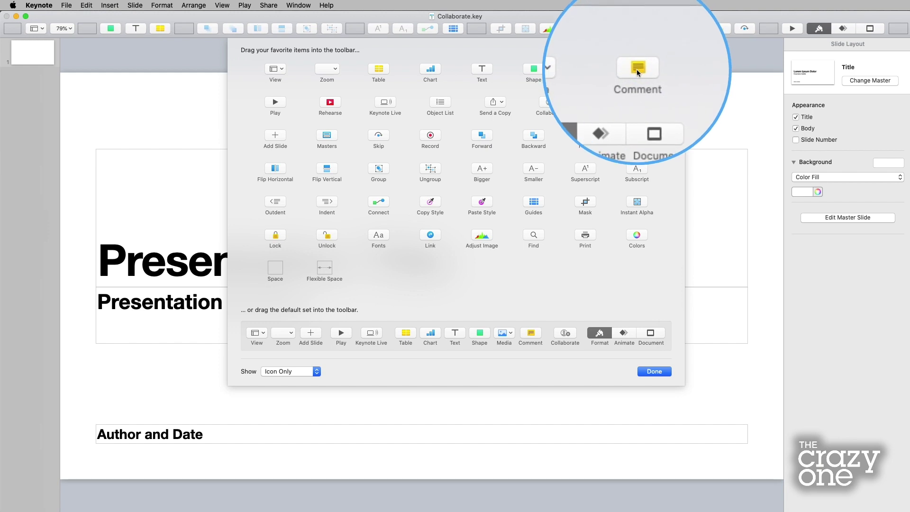
pyautogui.moveTo(637, 72); pyautogui.dragTo(626, 32)
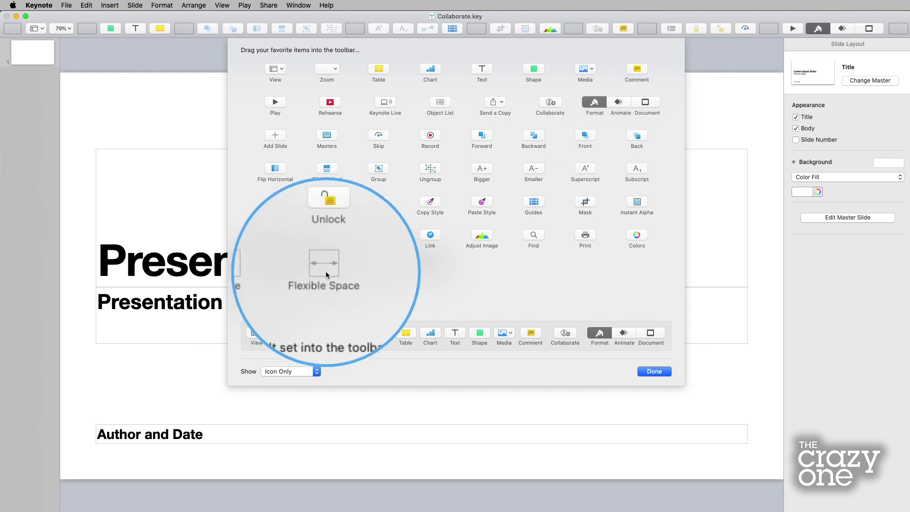
pyautogui.moveTo(325, 267); pyautogui.dragTo(593, 25)
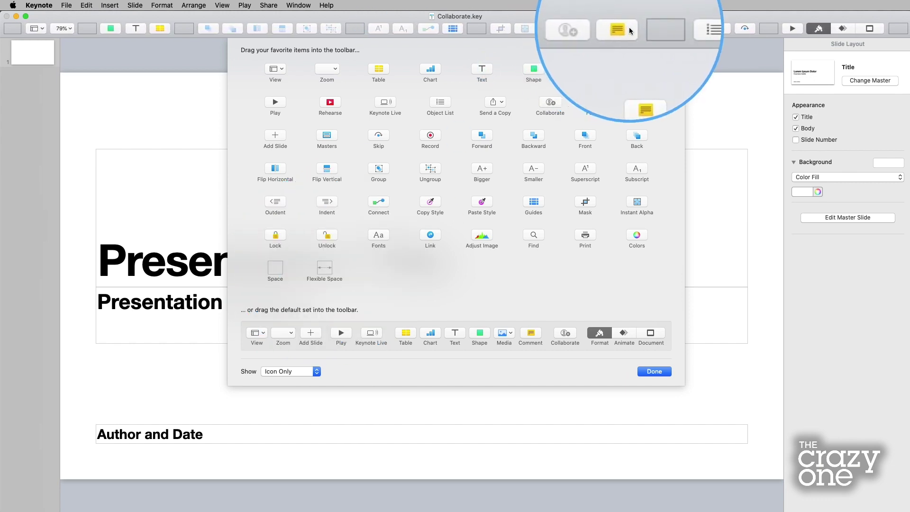
pyautogui.click(654, 372)
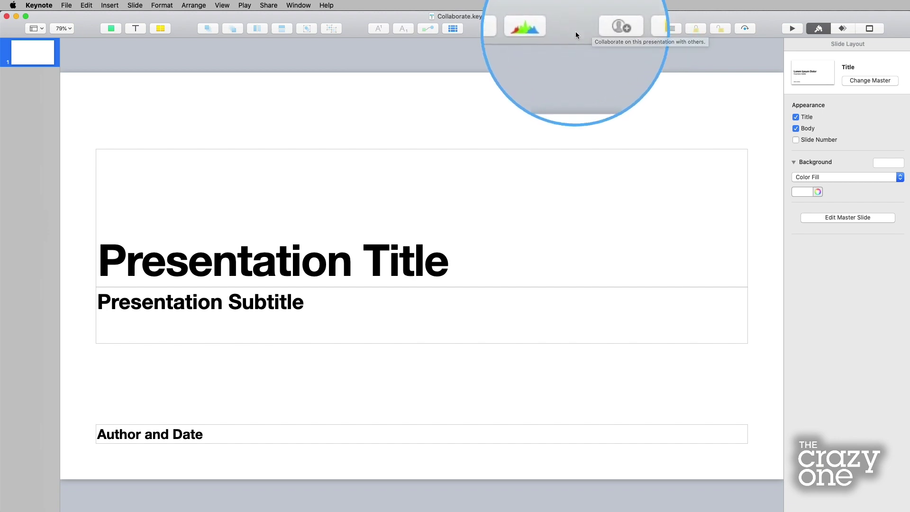
pyautogui.click(600, 30)
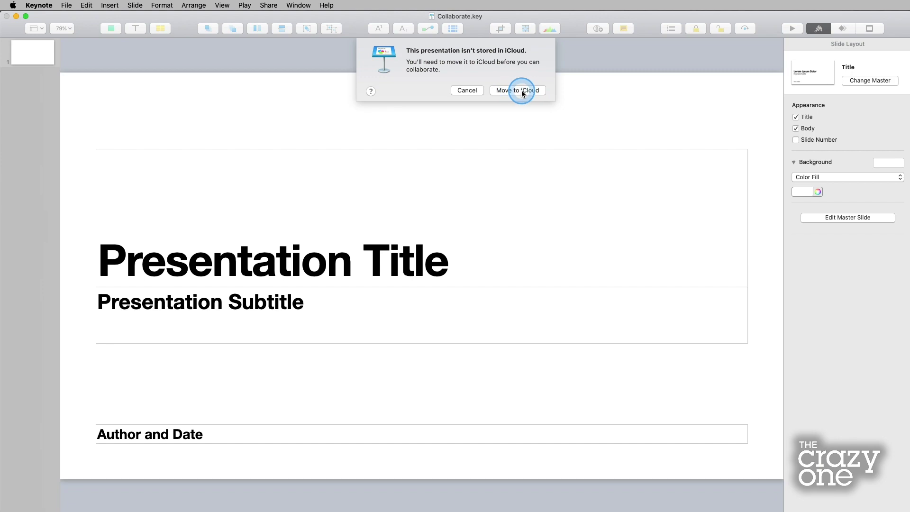
pyautogui.click(467, 90)
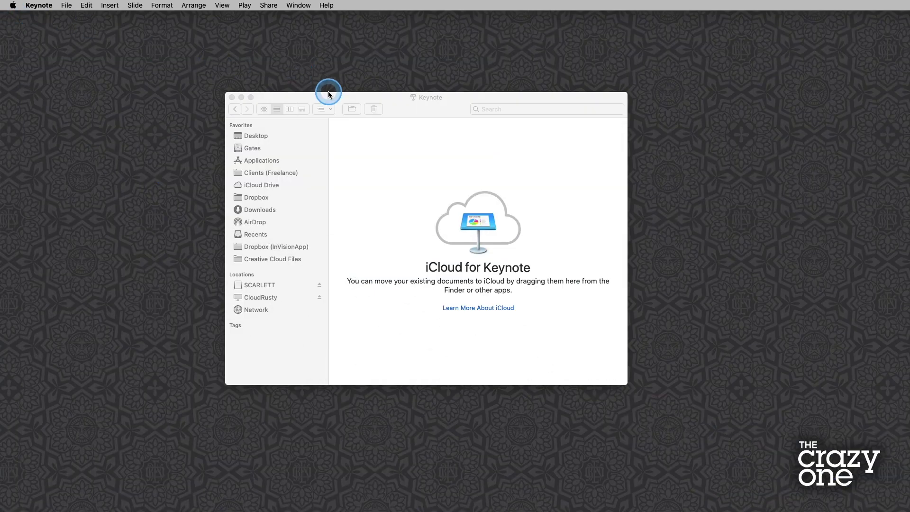
# - Move Collaborate.key into iCloud Drive's Keynote folder in Finder and confirm it arrived
pyautogui.moveTo(329, 98); pyautogui.dragTo(327, 93)
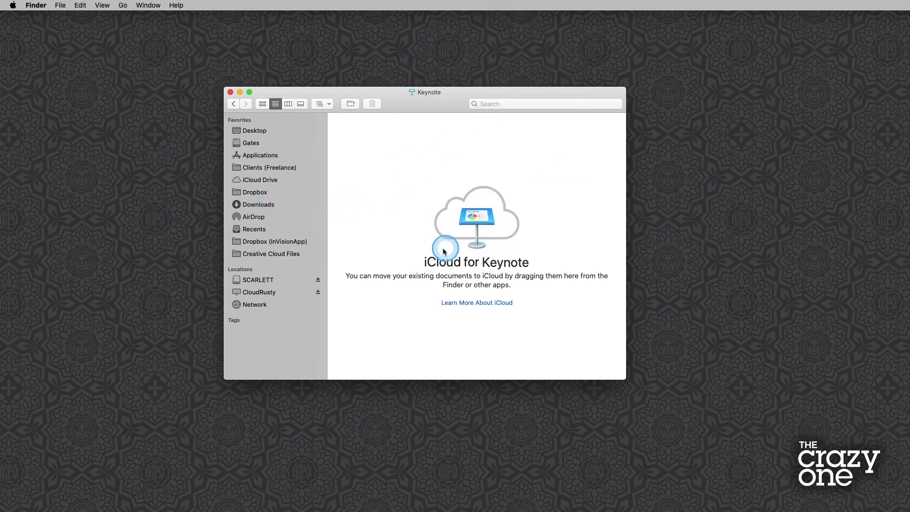
pyautogui.click(253, 179)
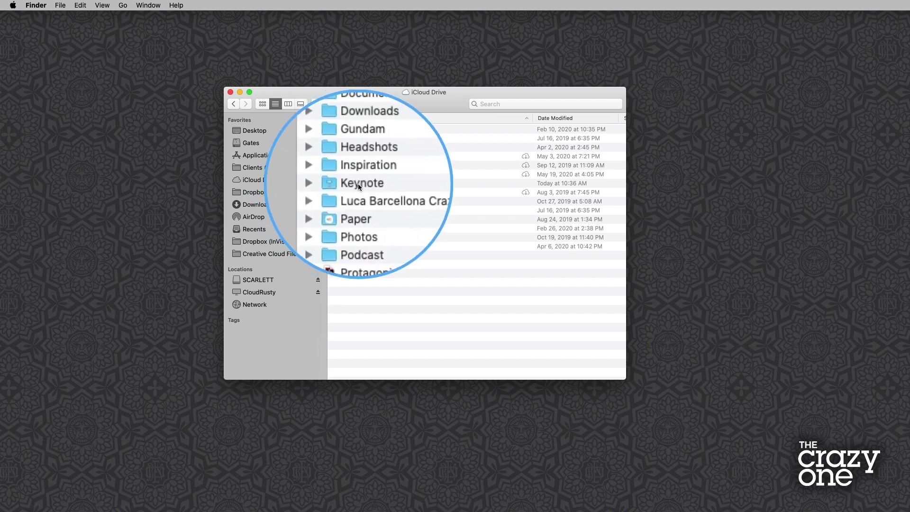
pyautogui.click(346, 184)
pyautogui.doubleClick(346, 185)
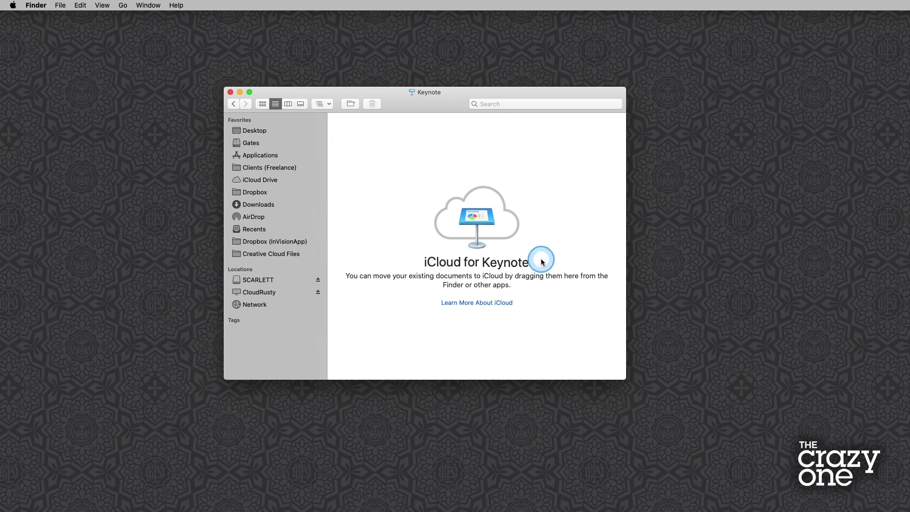
pyautogui.click(249, 180)
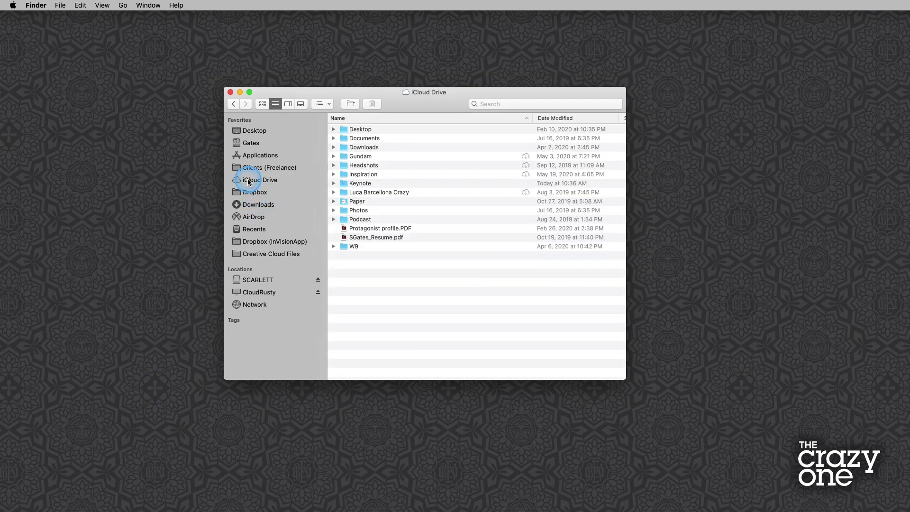
pyautogui.moveTo(681, 209); pyautogui.dragTo(362, 185)
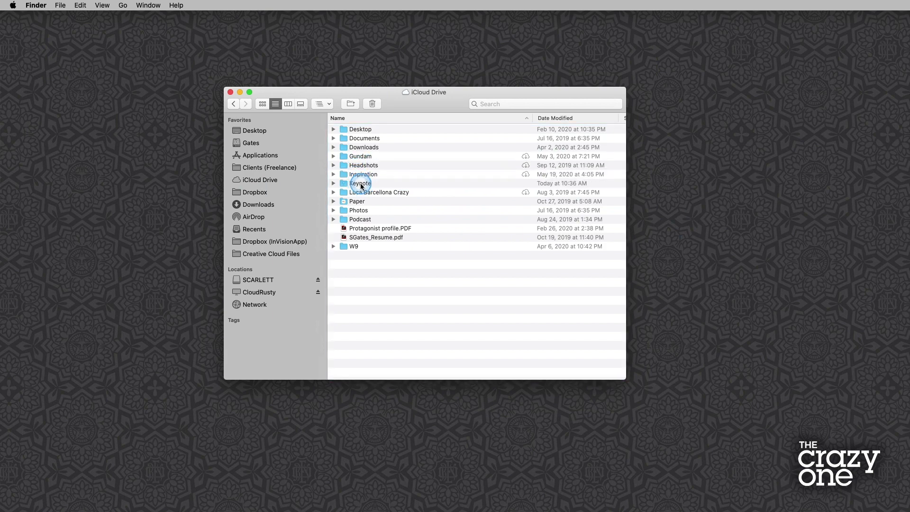
pyautogui.doubleClick(360, 185)
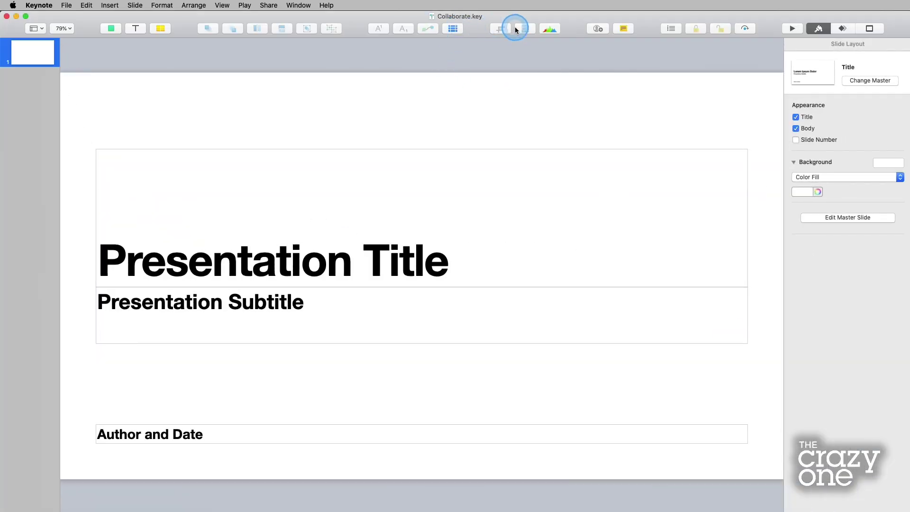
pyautogui.click(598, 29)
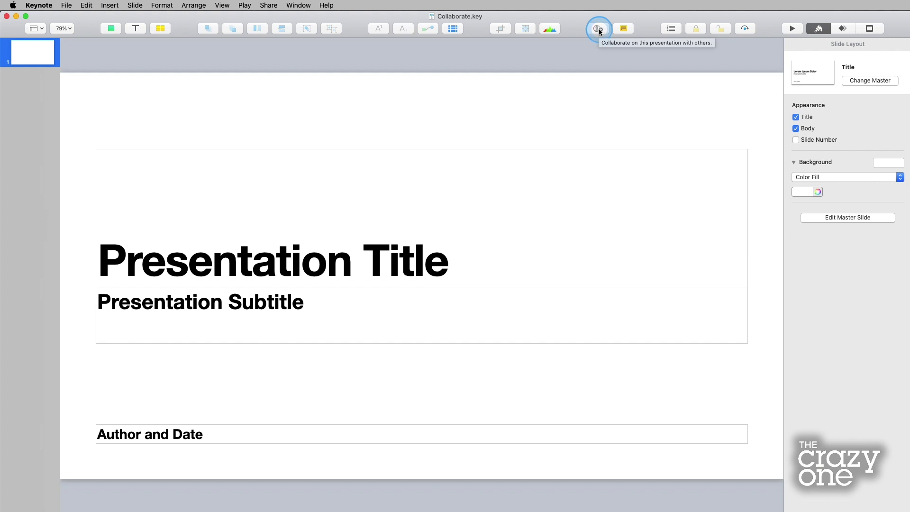
# - Open the Add People invitation options for sharing the presentation
pyautogui.click(599, 28)
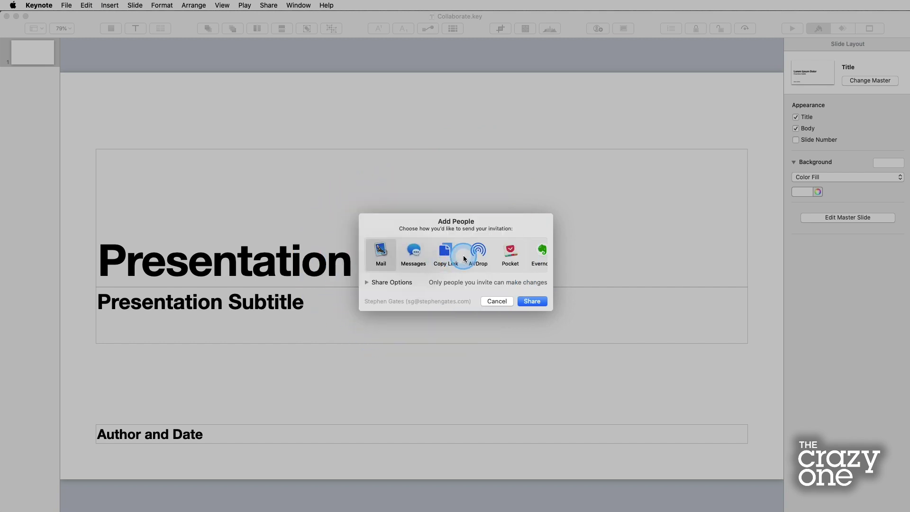
pyautogui.hscroll(3, 465, 258)
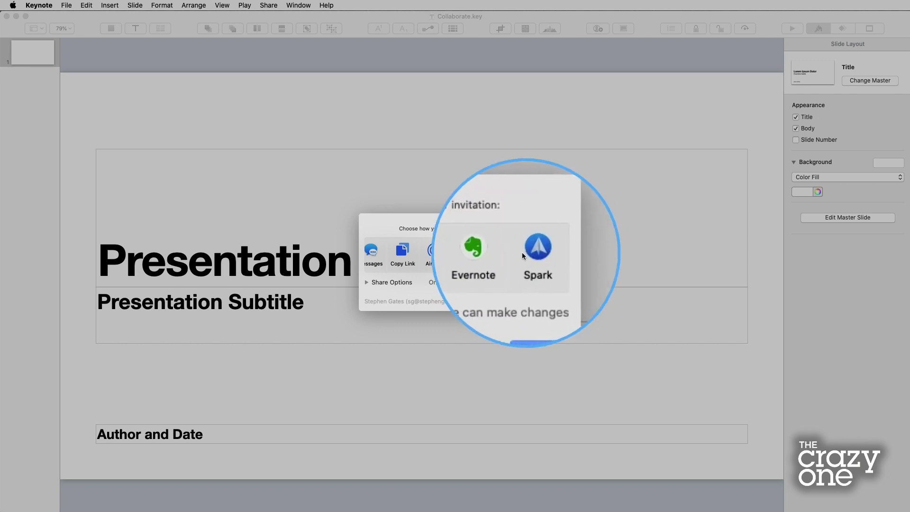
pyautogui.hscroll(-3, 498, 253)
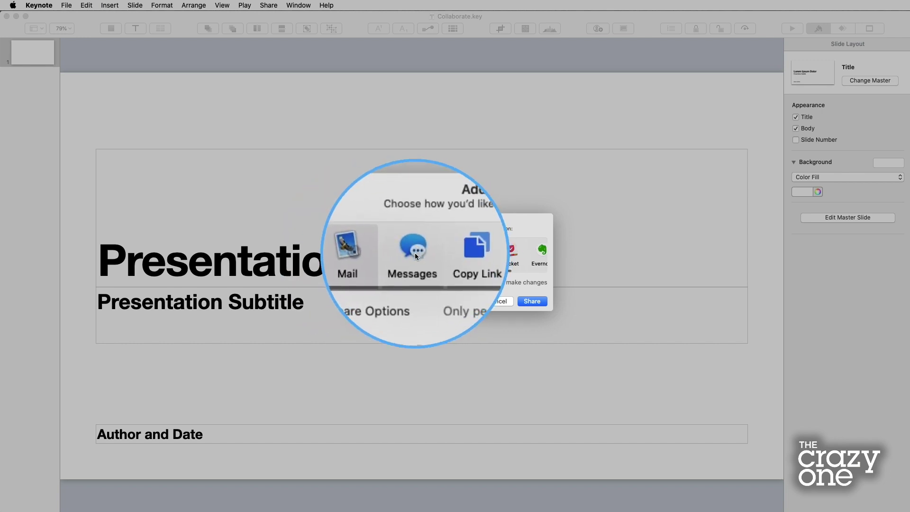
pyautogui.click(446, 253)
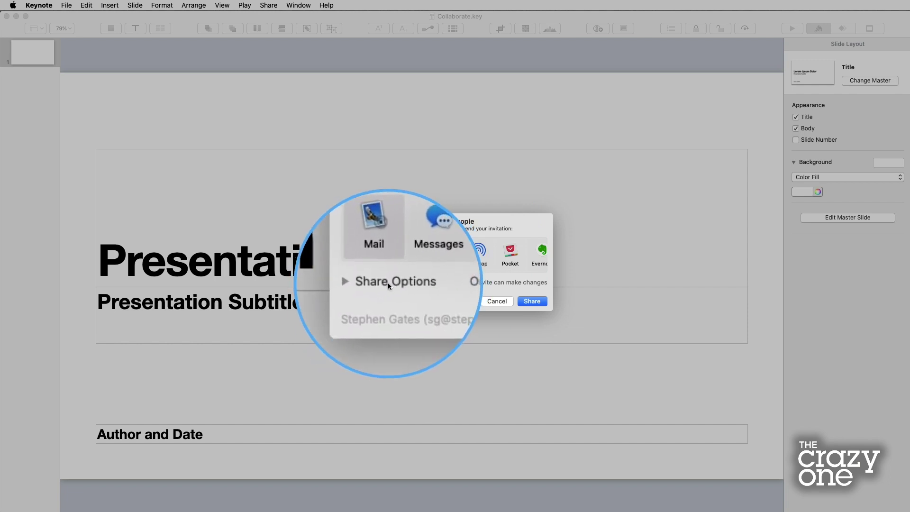
# - Limit access to invited people who can make changes, and choose Copy Link as the send method
pyautogui.click(368, 283)
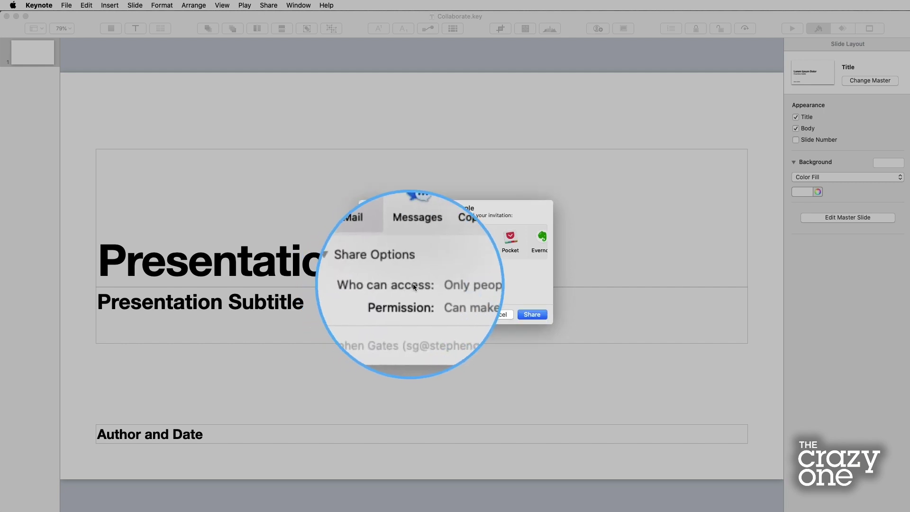
pyautogui.click(463, 284)
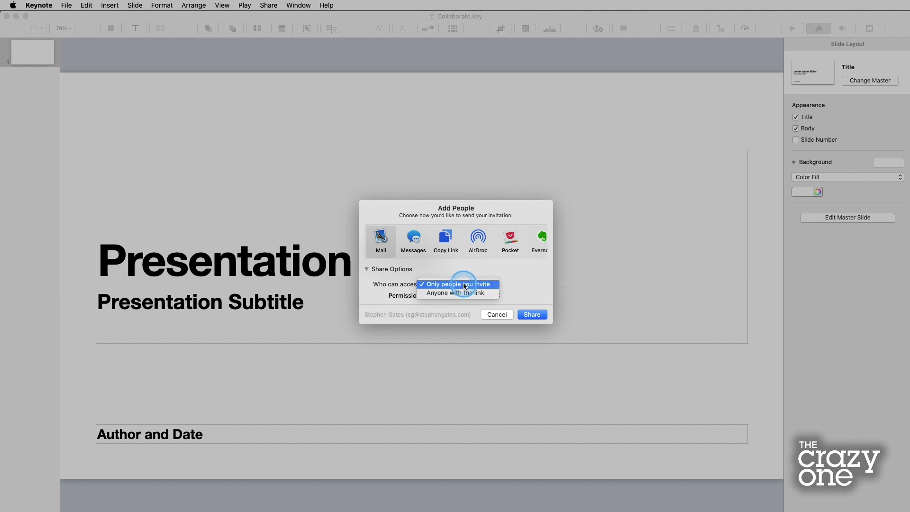
pyautogui.click(464, 285)
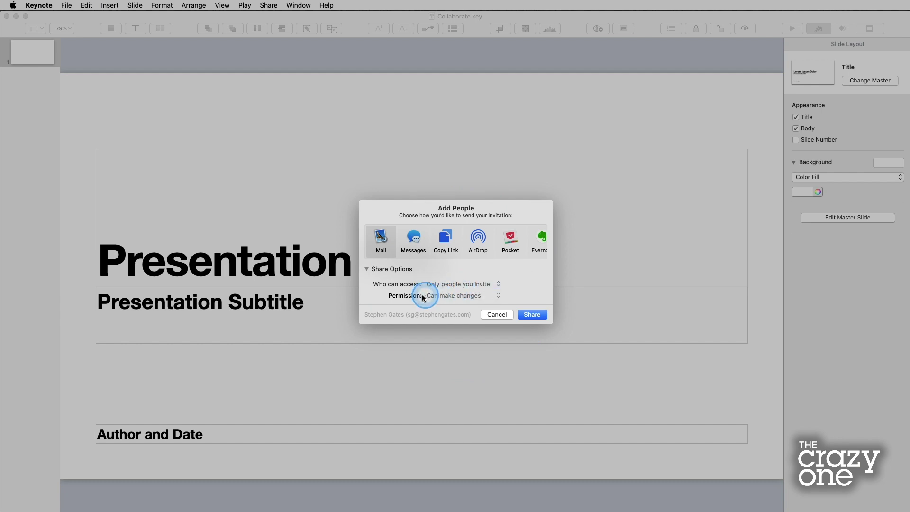
pyautogui.click(457, 297)
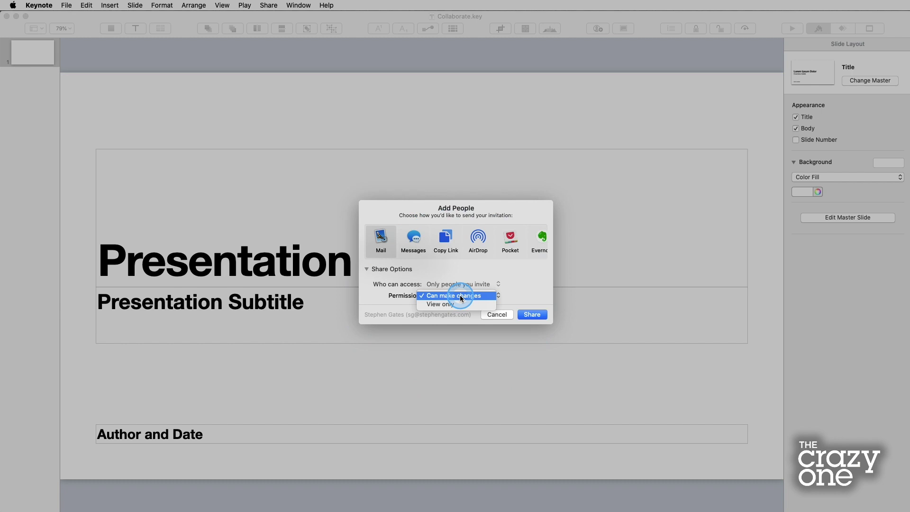
pyautogui.click(461, 297)
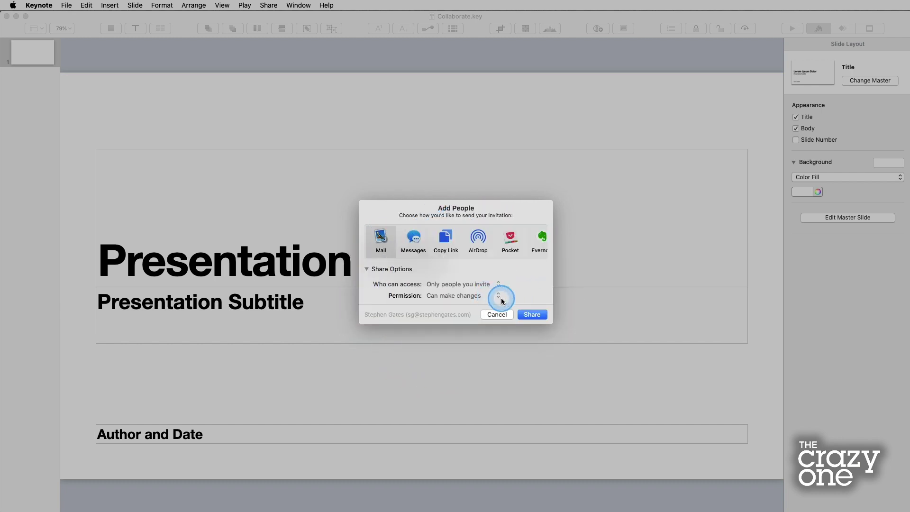
pyautogui.click(446, 234)
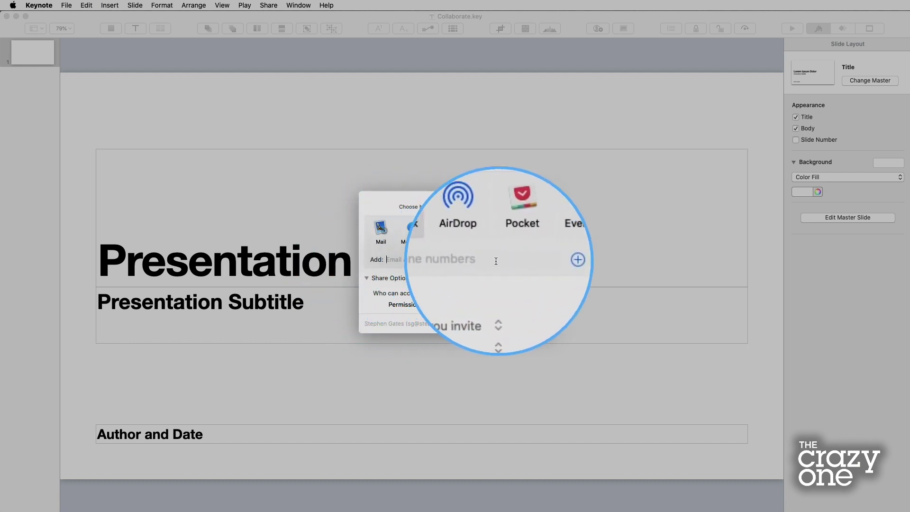
# - Add the contact's e-mail address as the invitee from the autocomplete suggestion and send the invitation
pyautogui.click(453, 259)
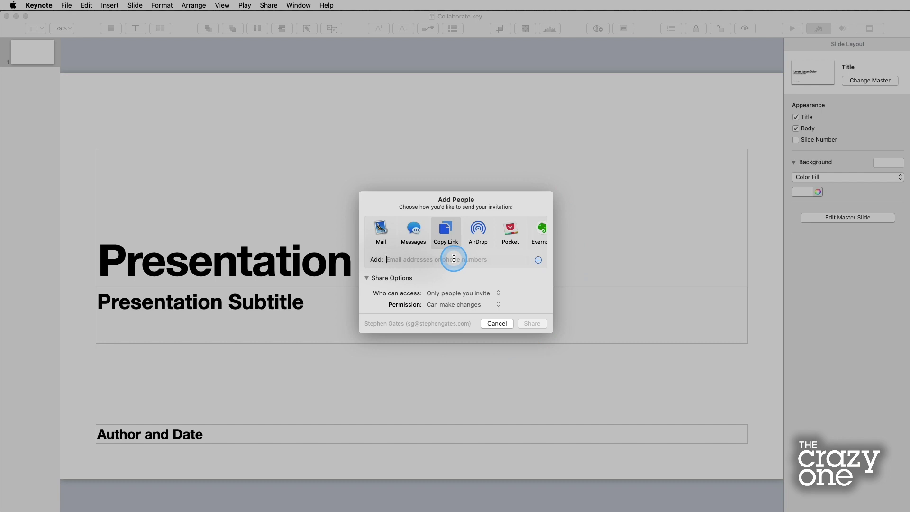
pyautogui.write('sg')
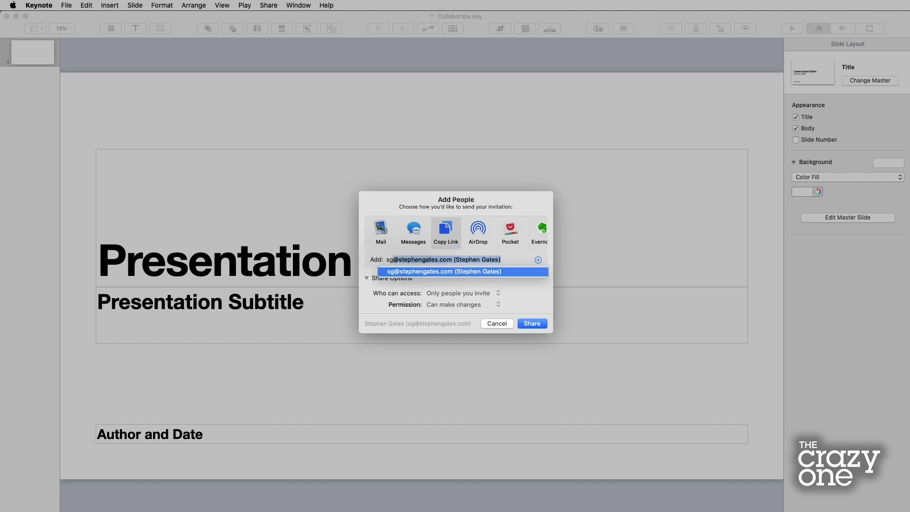
pyautogui.click(430, 271)
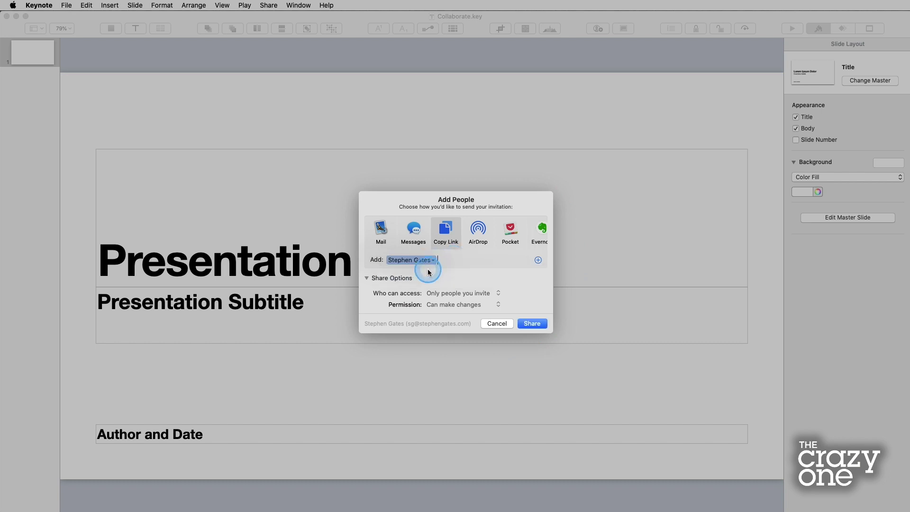
pyautogui.click(441, 269)
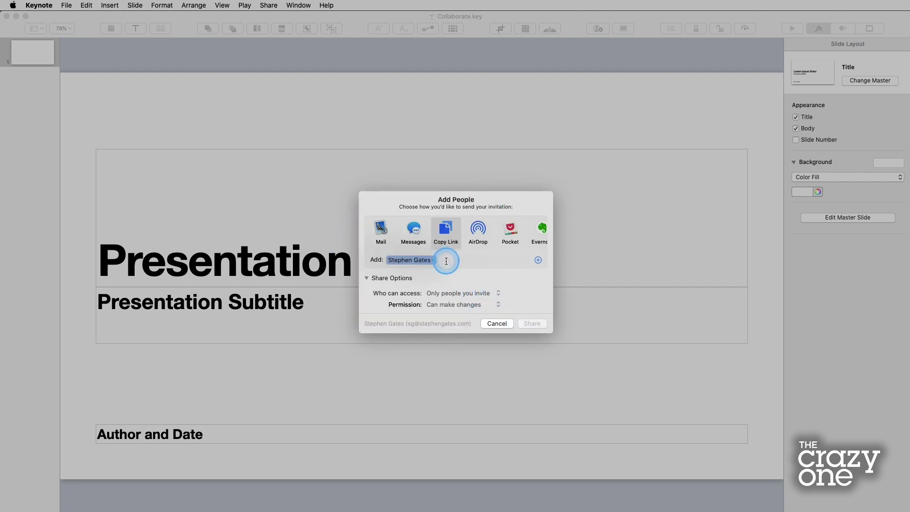
pyautogui.press('BackSpace')
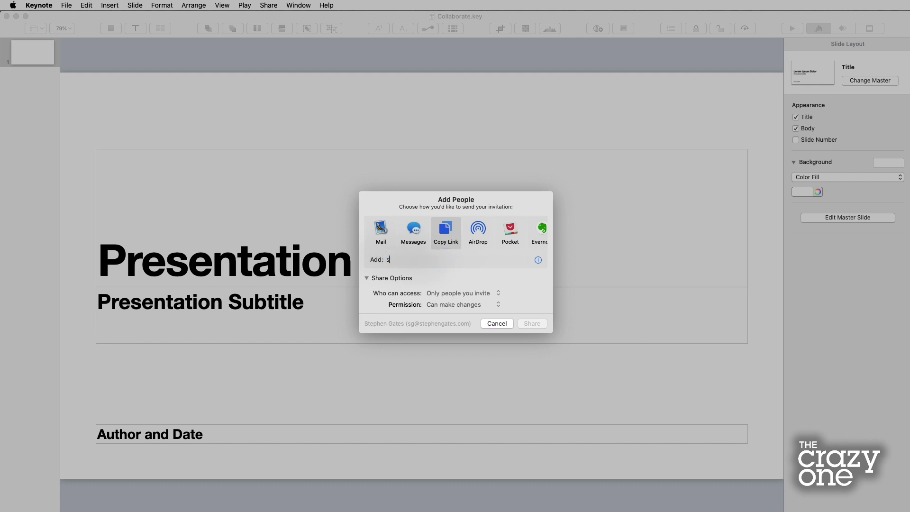
pyautogui.click(444, 271)
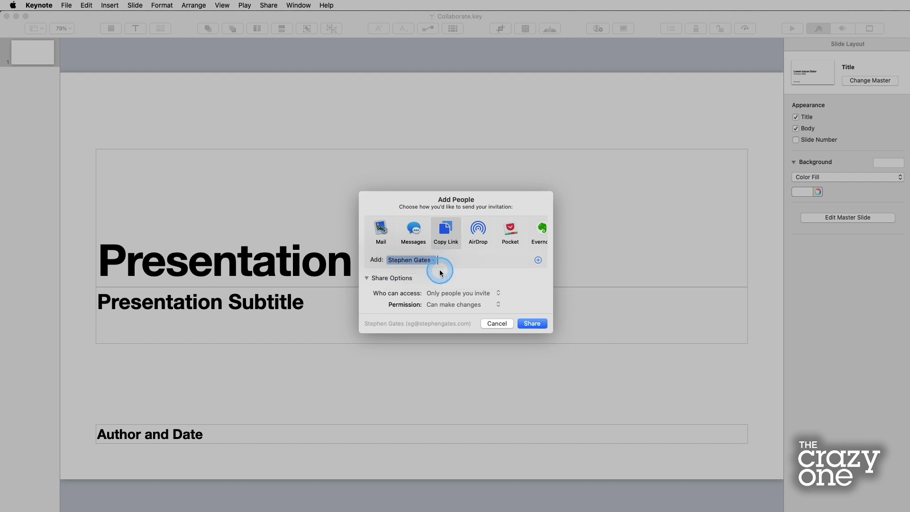
pyautogui.click(532, 324)
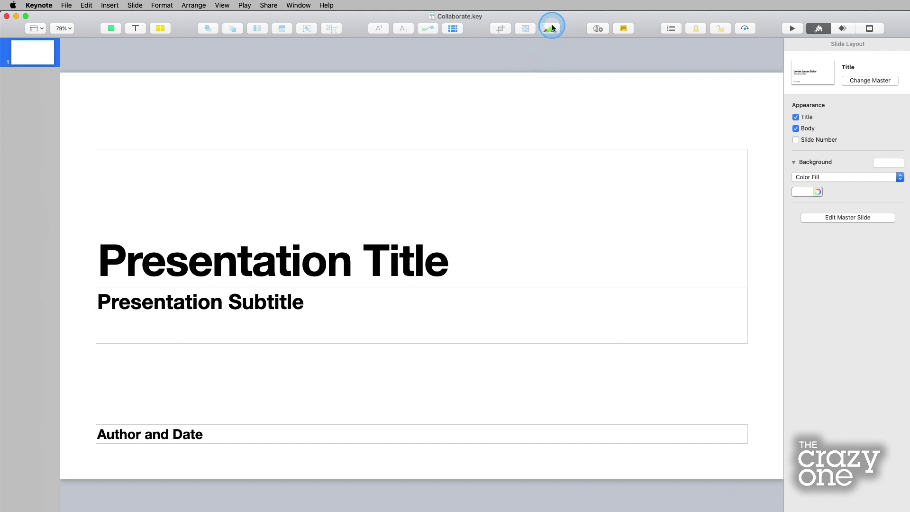
# - Review the collaboration invitation settings again, then cancel without changes
pyautogui.click(596, 28)
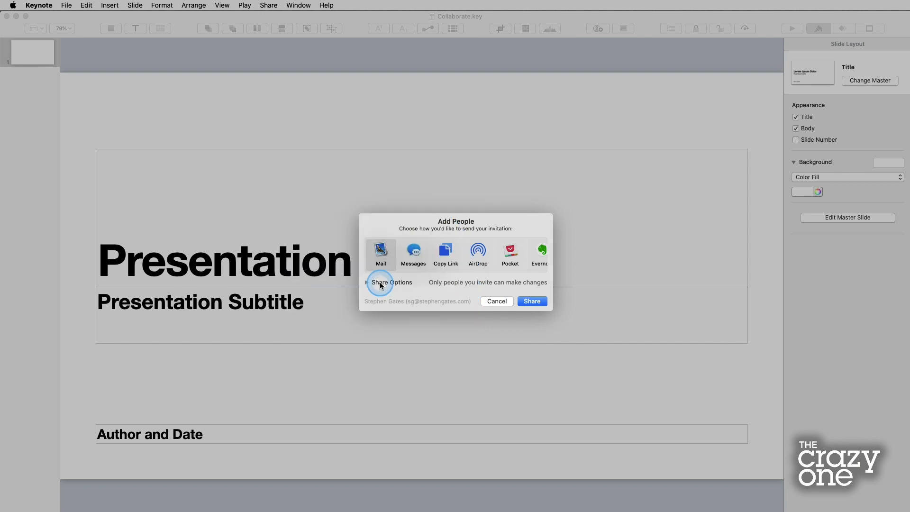
pyautogui.click(505, 299)
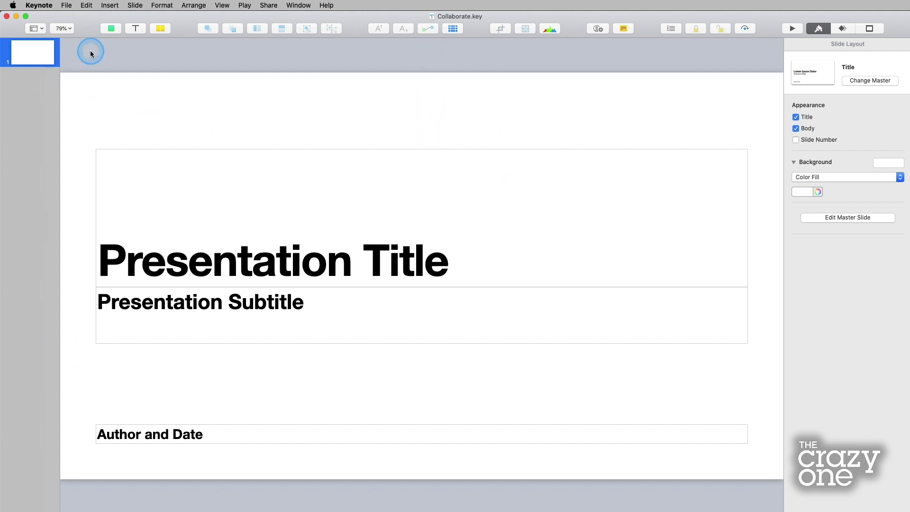
pyautogui.press('super+n')
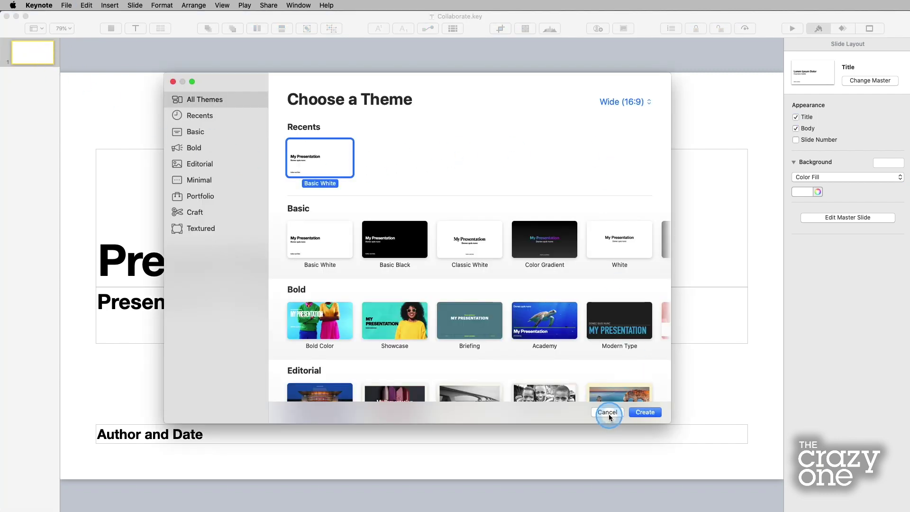
pyautogui.click(608, 412)
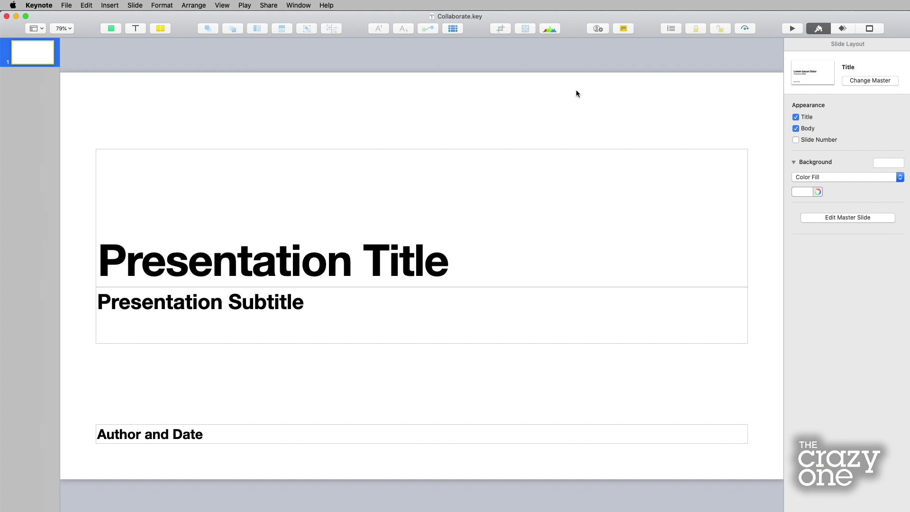
# - Add a comment at the slide's upper right reading 'Comments about this design will go here.' and deselect it
pyautogui.click(624, 29)
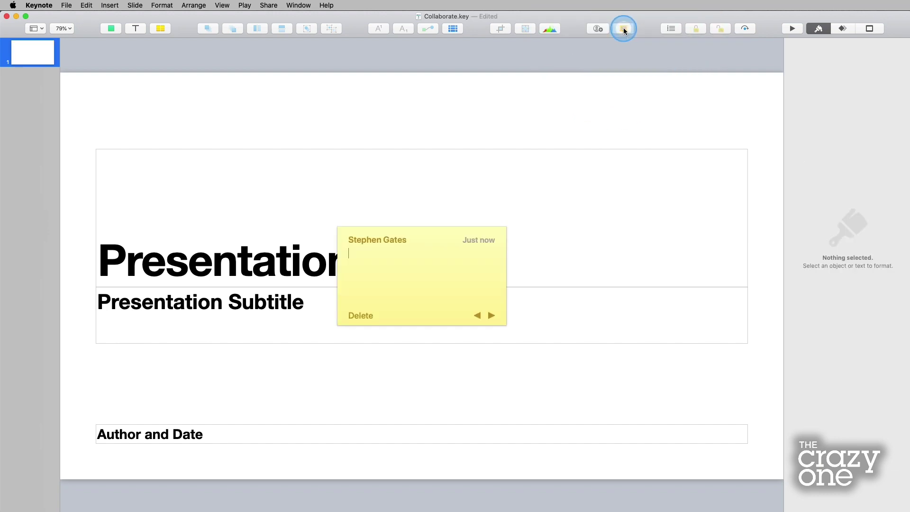
pyautogui.moveTo(423, 232); pyautogui.dragTo(576, 172)
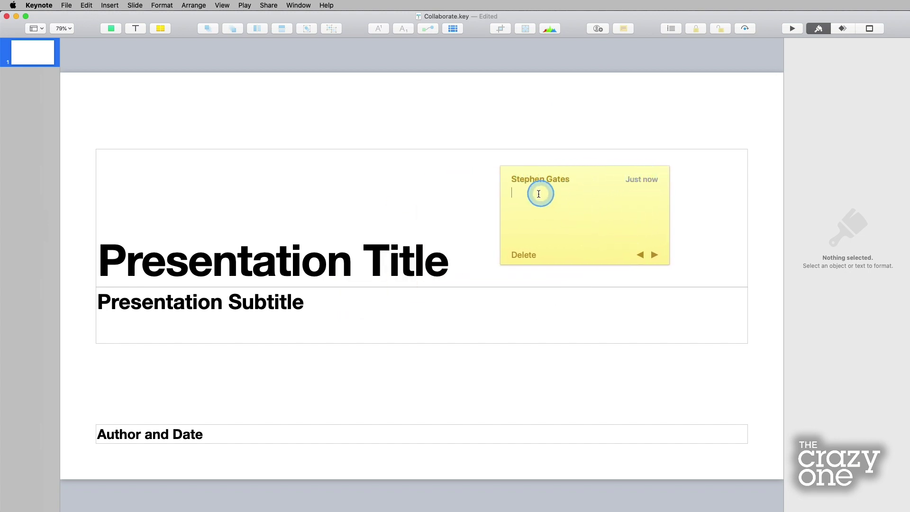
pyautogui.click(520, 197)
pyautogui.write('Comments about this design ')
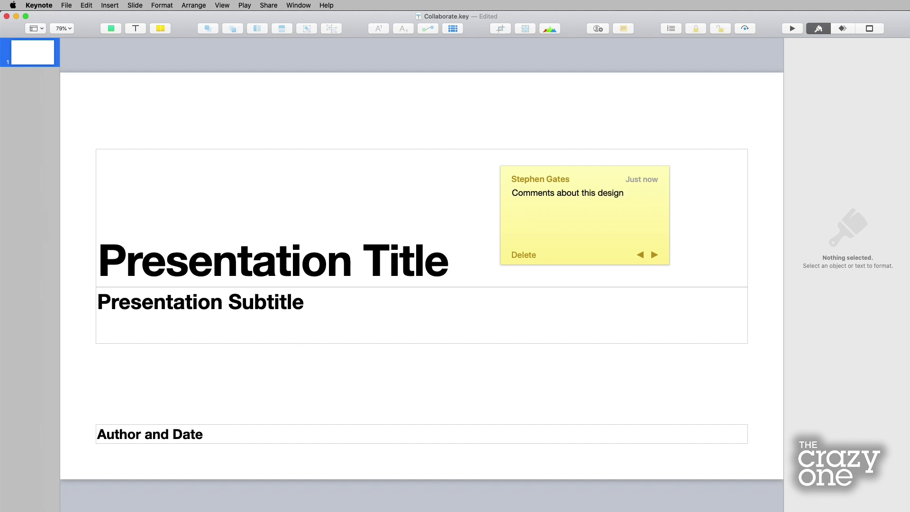
pyautogui.write('will go here.')
pyautogui.click(545, 180)
pyautogui.click(582, 94)
pyautogui.click(602, 179)
pyautogui.click(625, 29)
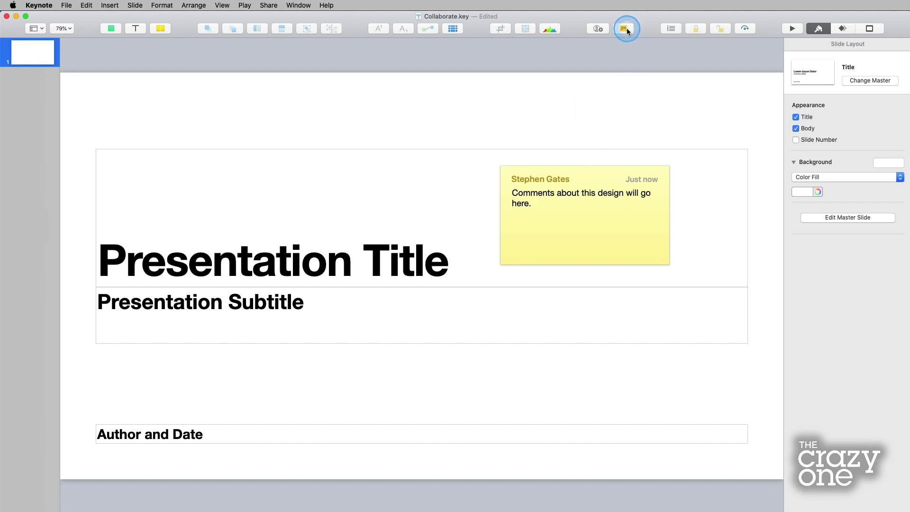
pyautogui.moveTo(648, 256)
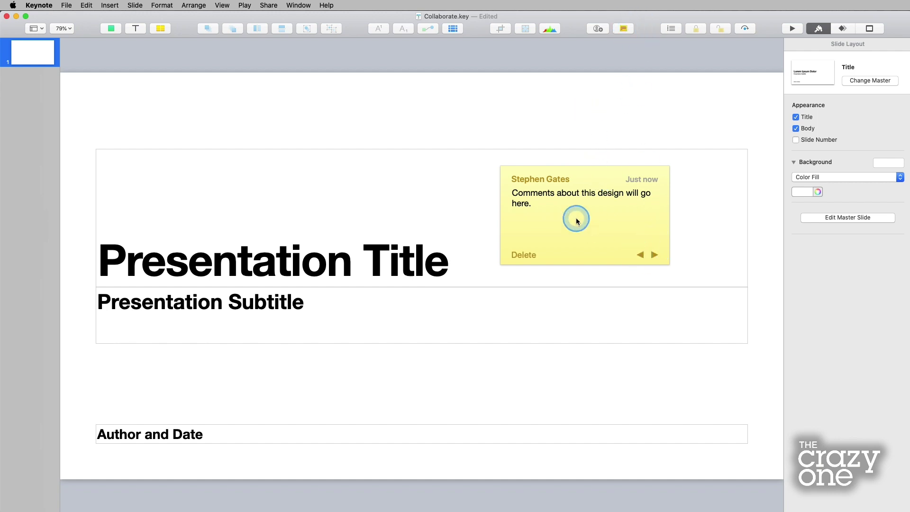
pyautogui.click(606, 137)
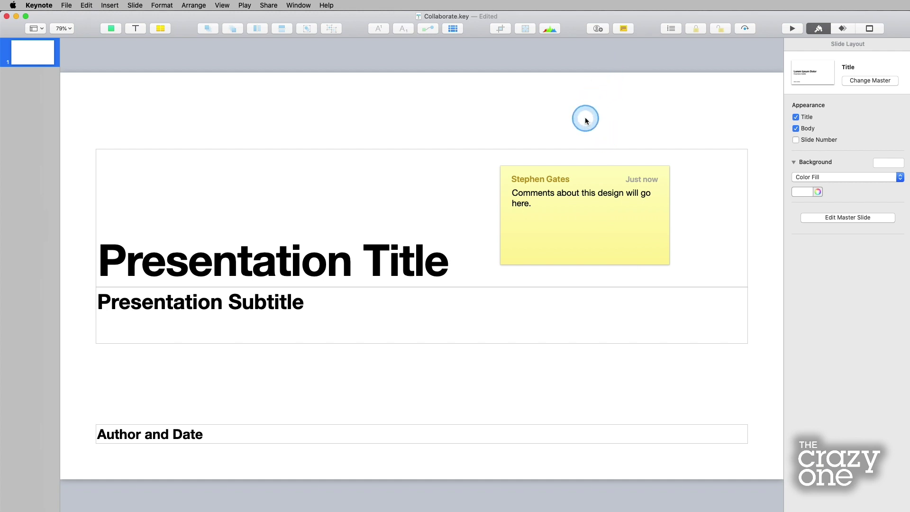
# - Drag the comment note higher up the title slide, then delete the comment
pyautogui.moveTo(548, 194)
pyautogui.moveTo(595, 178); pyautogui.dragTo(595, 138)
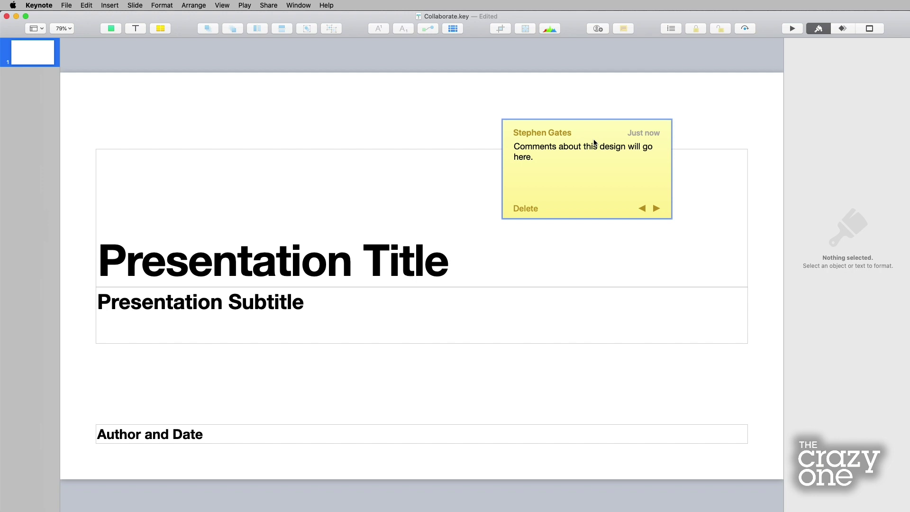
pyautogui.click(568, 187)
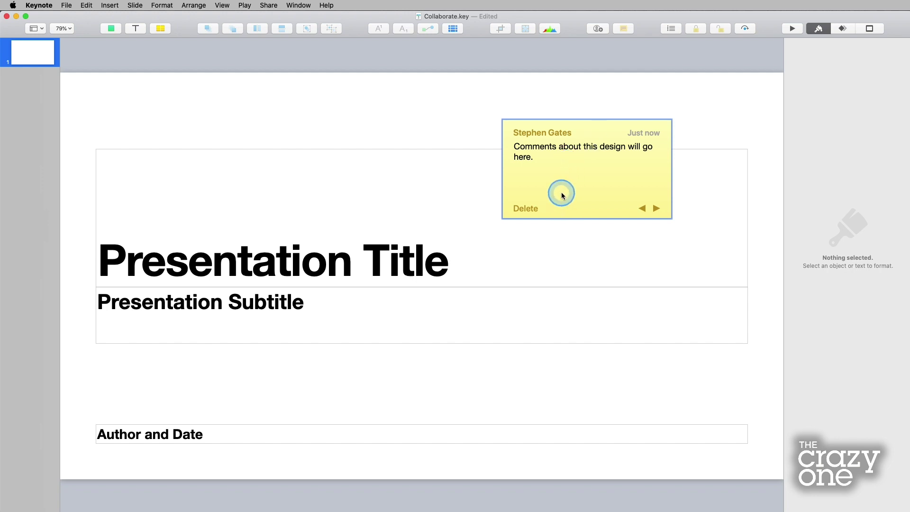
pyautogui.click(558, 167)
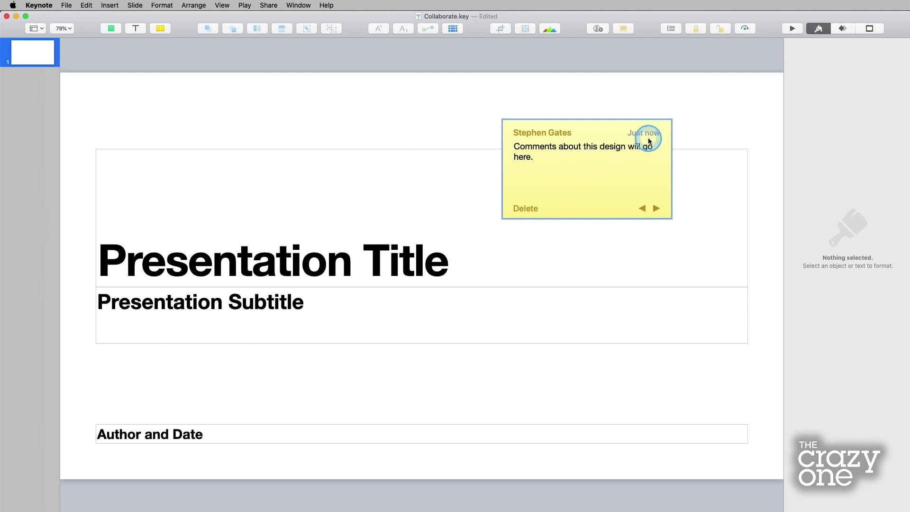
pyautogui.click(529, 207)
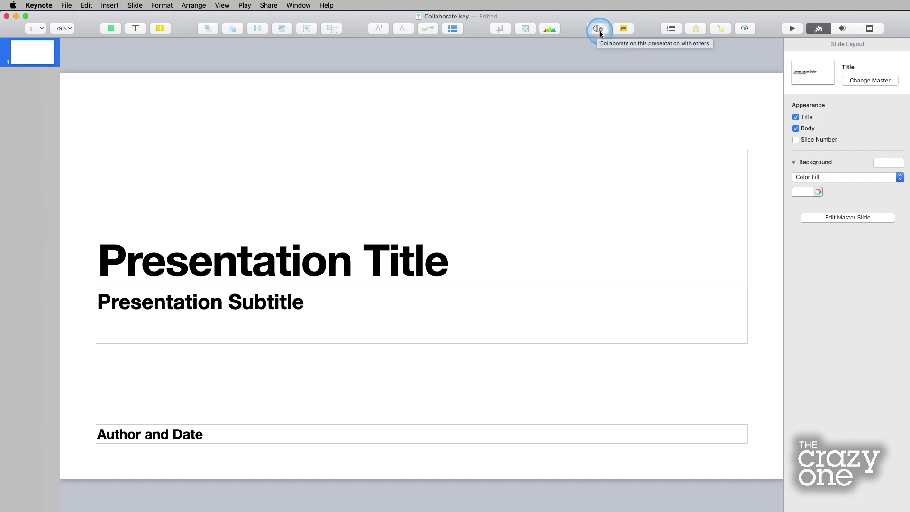
pyautogui.click(623, 28)
pyautogui.moveTo(436, 238); pyautogui.dragTo(630, 138)
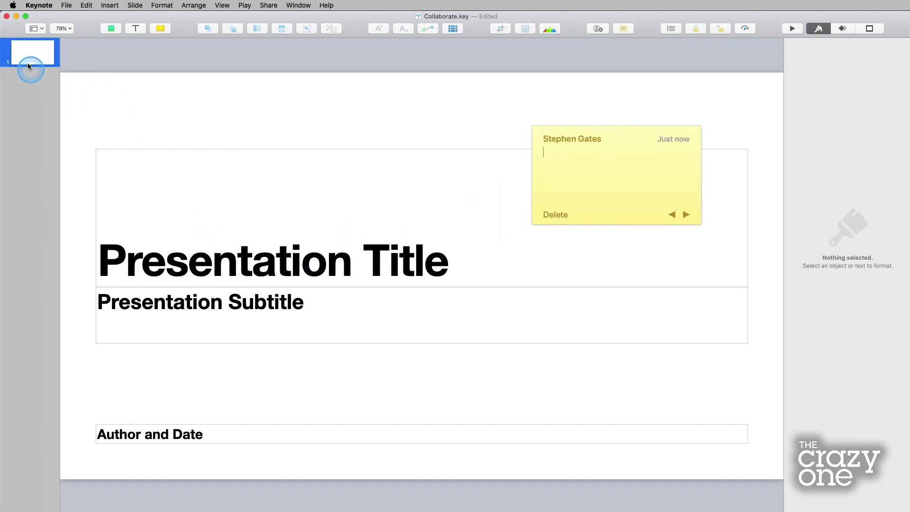
pyautogui.moveTo(634, 133); pyautogui.dragTo(637, 129)
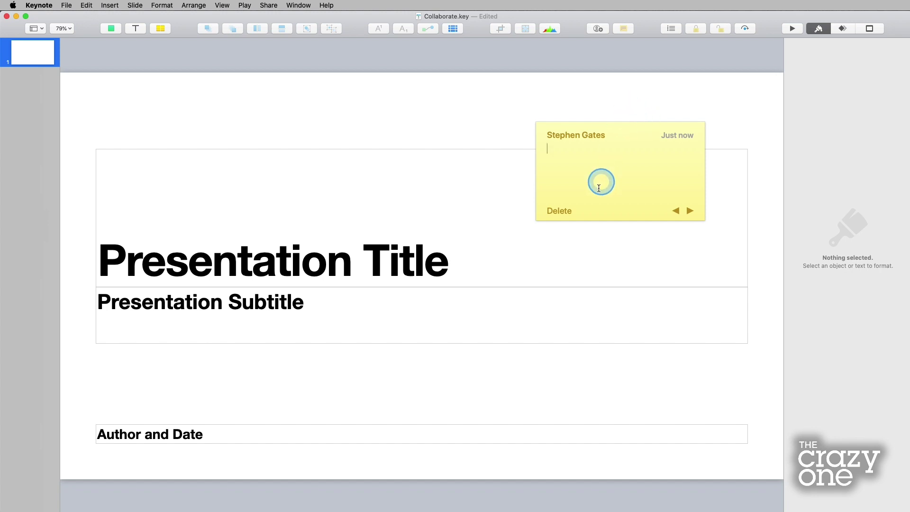
pyautogui.click(560, 210)
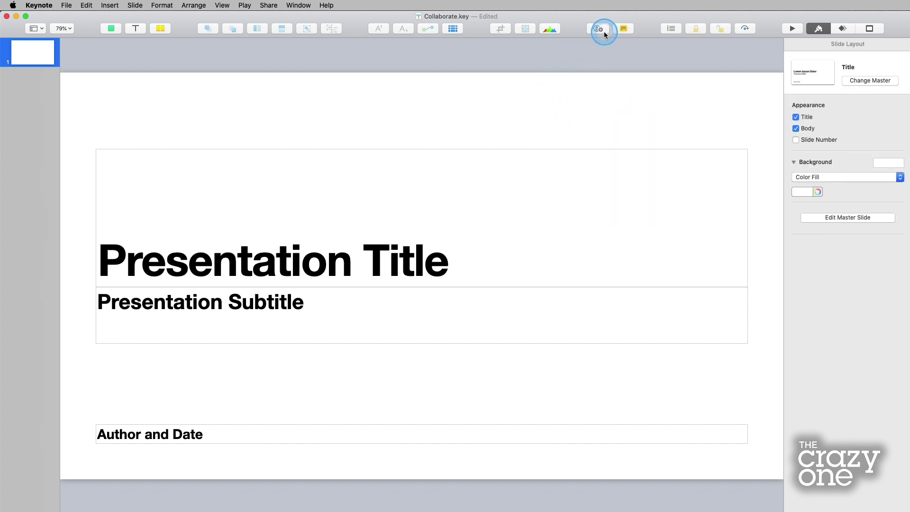